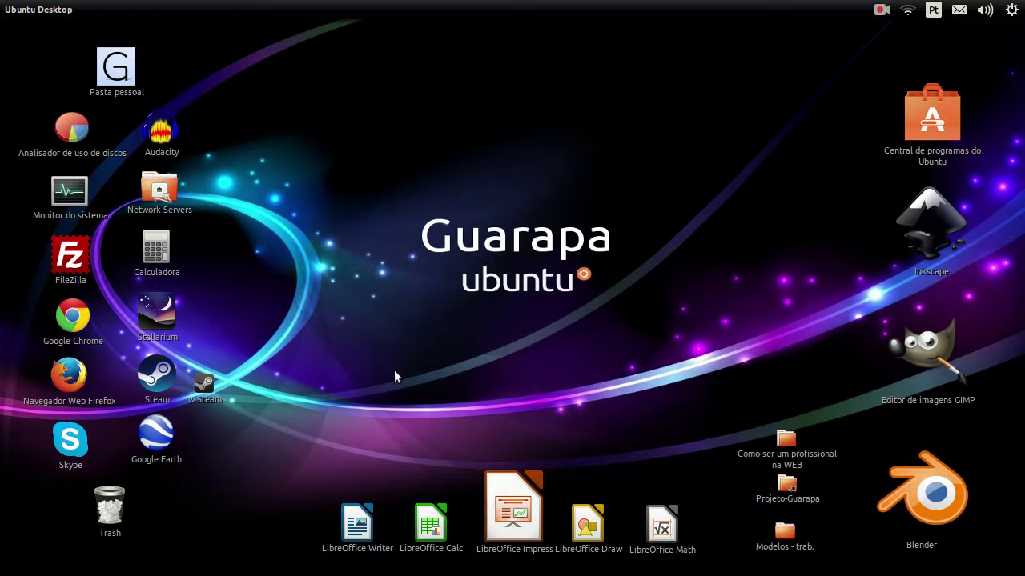
left_click(1013, 11)
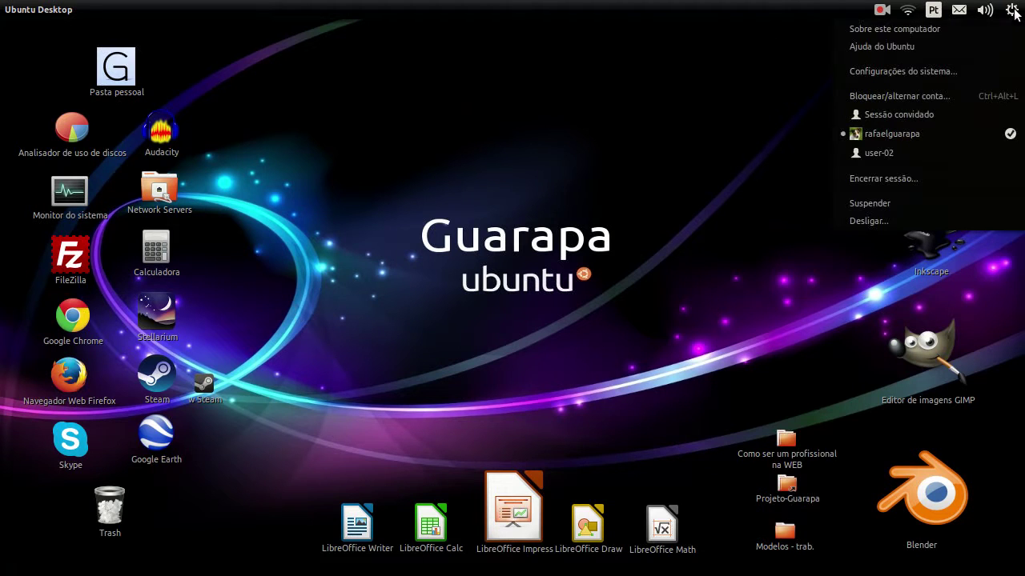
left_click(902, 72)
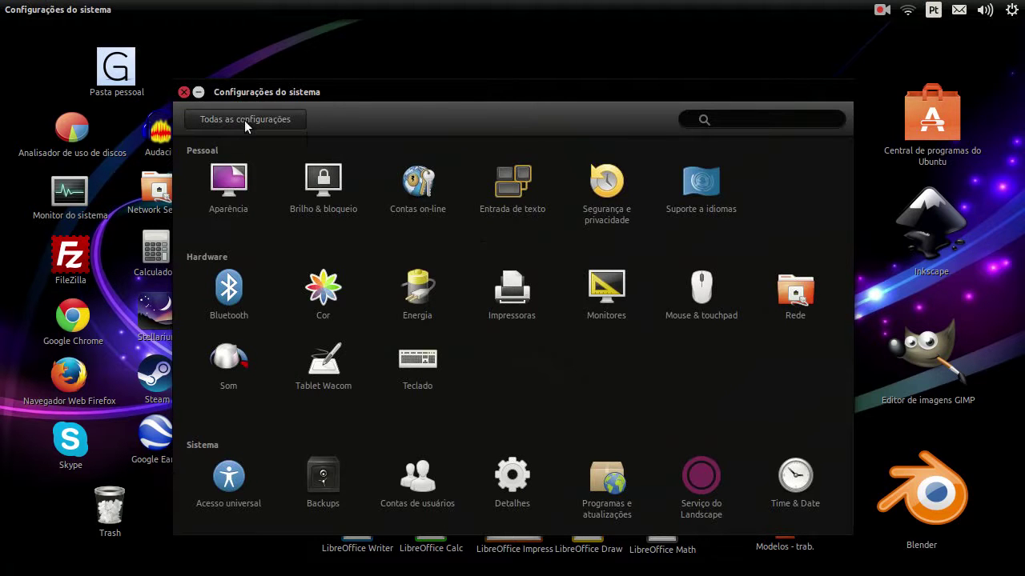
left_click(182, 97)
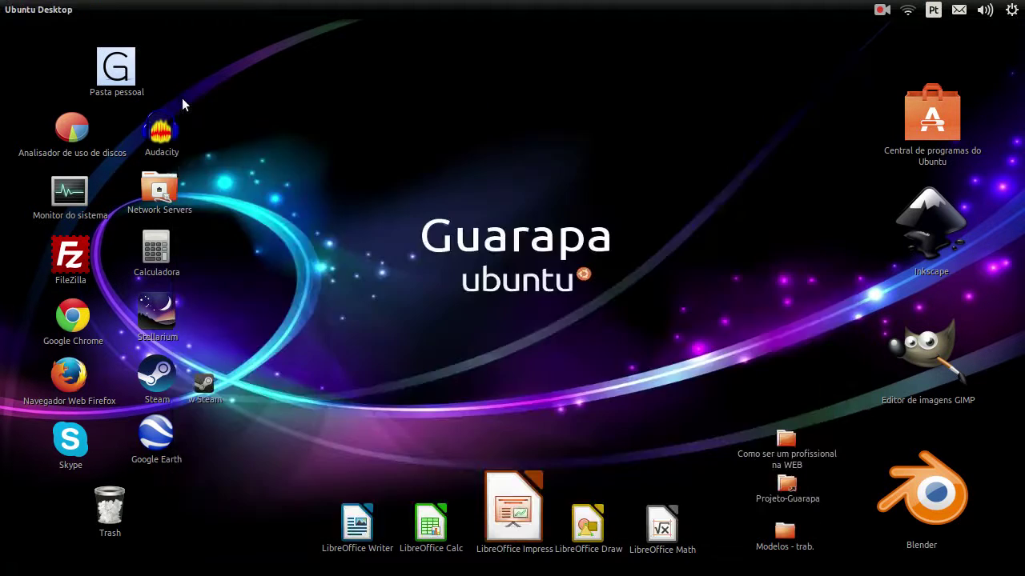
mouse_move(6, 92)
scroll(23, 241, "down", 5)
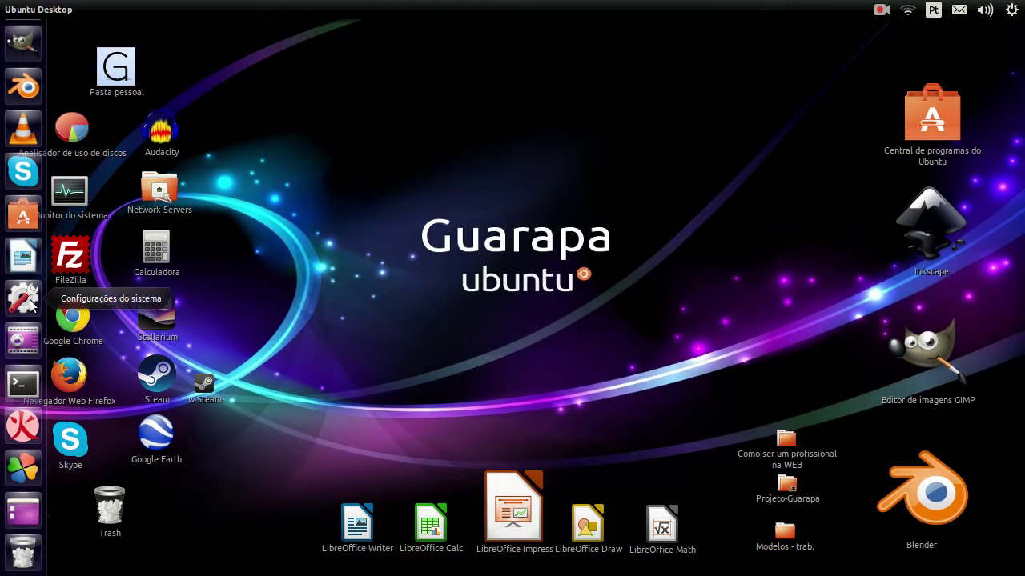
scroll(24, 303, "up", 5)
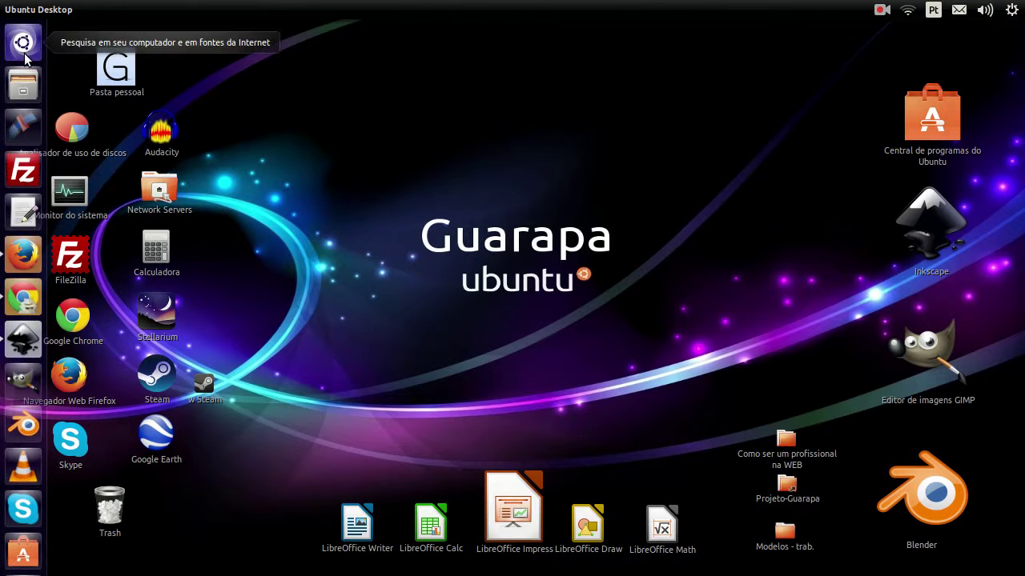
Search the computer for "configura", open Configurações do sistema and bring up Programas e atualizações.
left_click(25, 56)
type("confi")
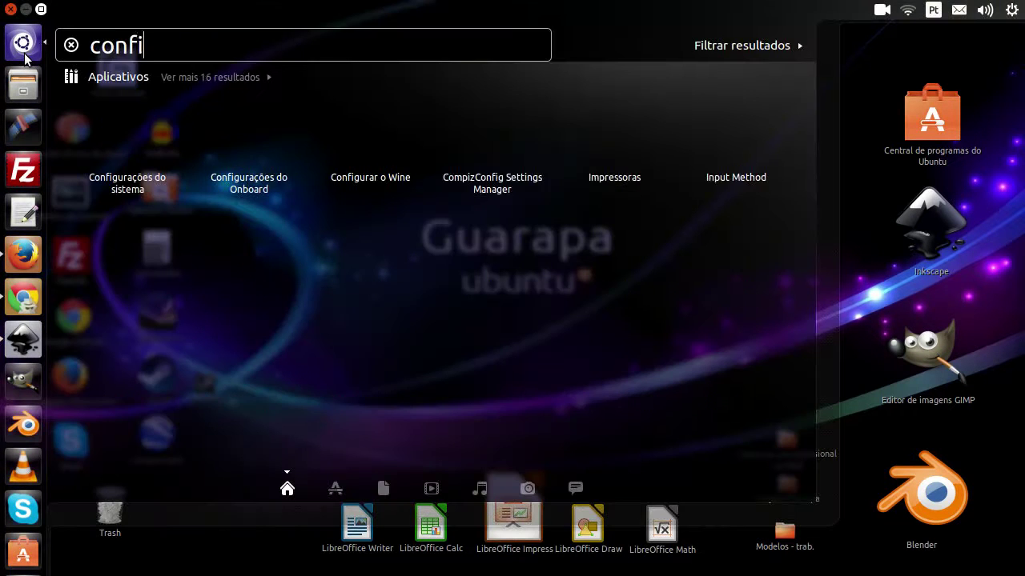
type("gura")
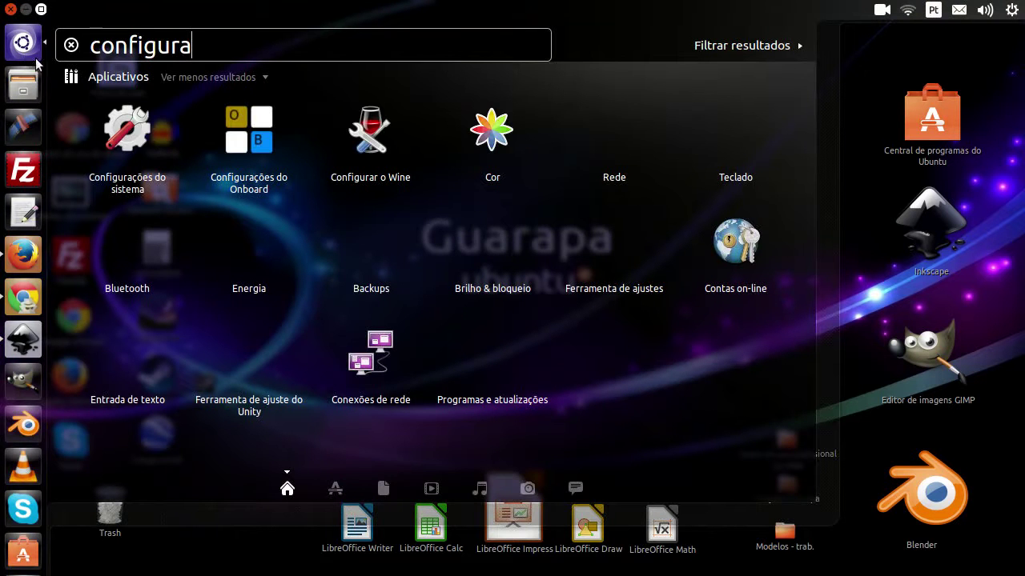
left_click(154, 134)
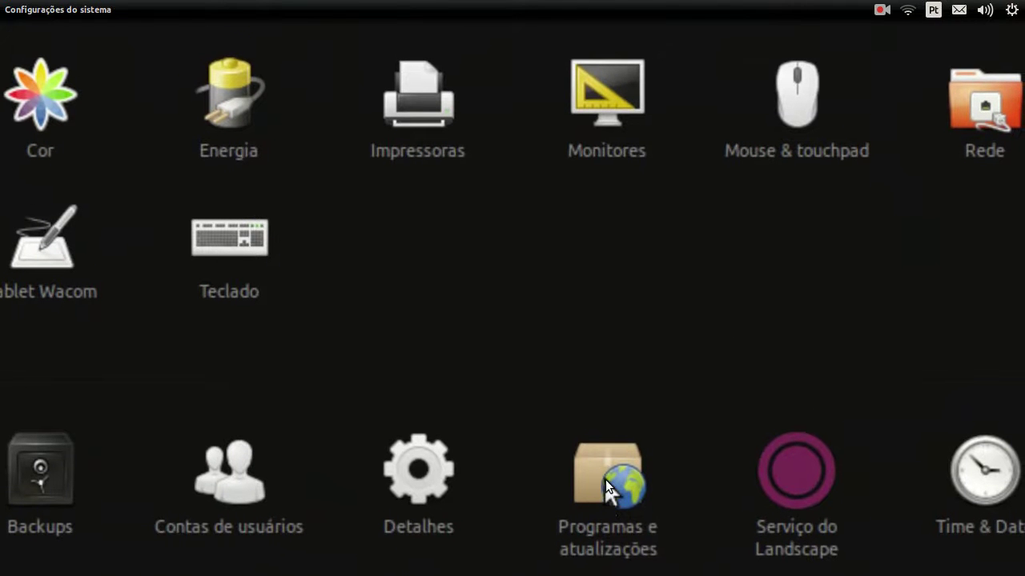
left_click(606, 479)
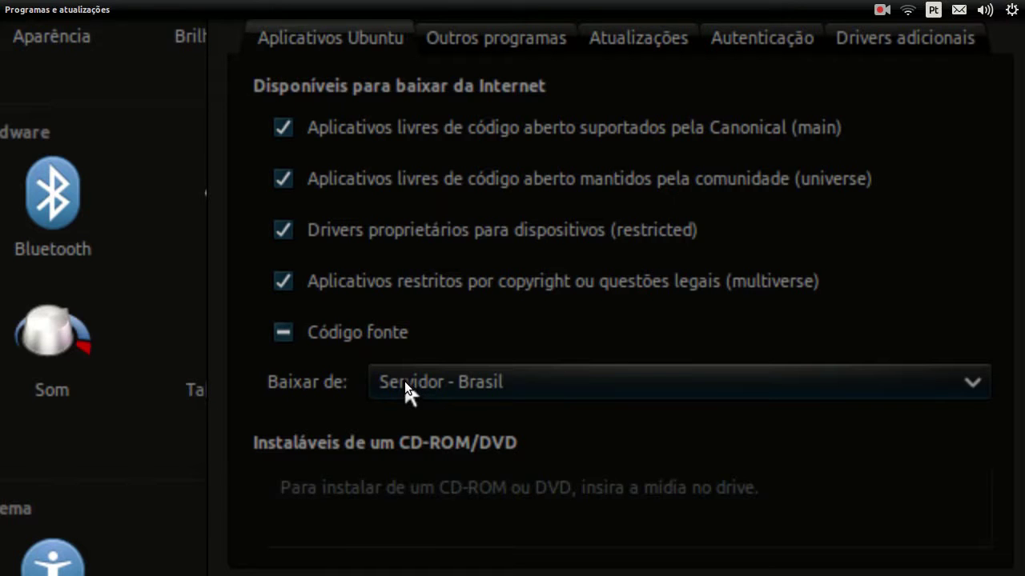
Examine the other download servers available for Brasil and close the server chooser without selecting one.
left_click(406, 388)
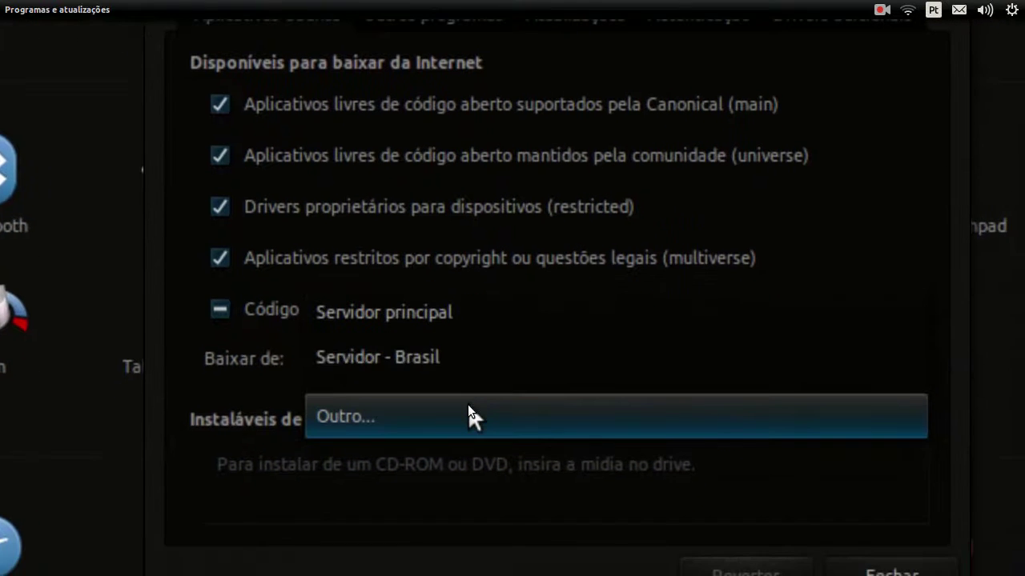
left_click(468, 405)
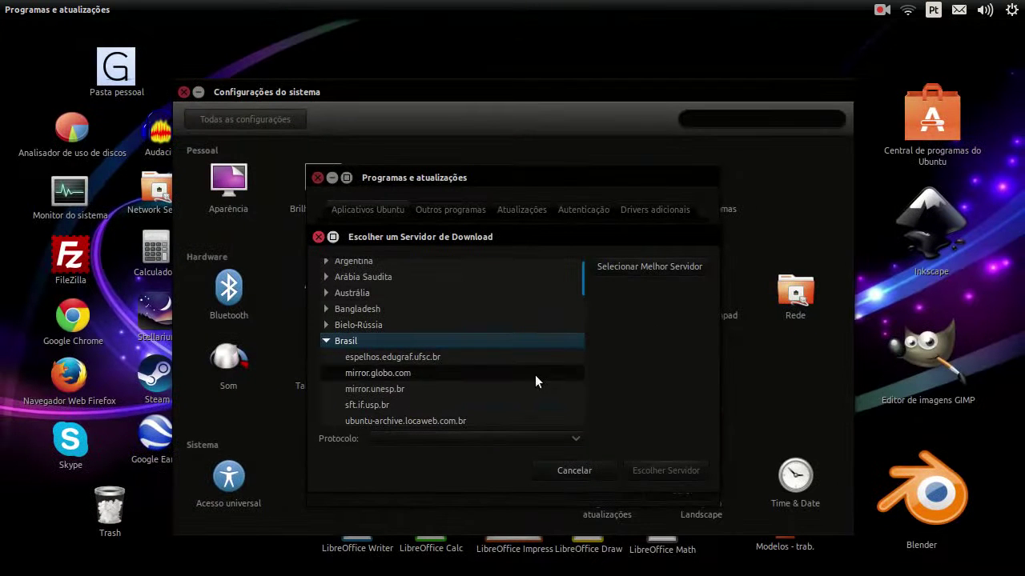
left_click_drag(587, 288, 611, 280)
scroll(547, 418, "down", 2)
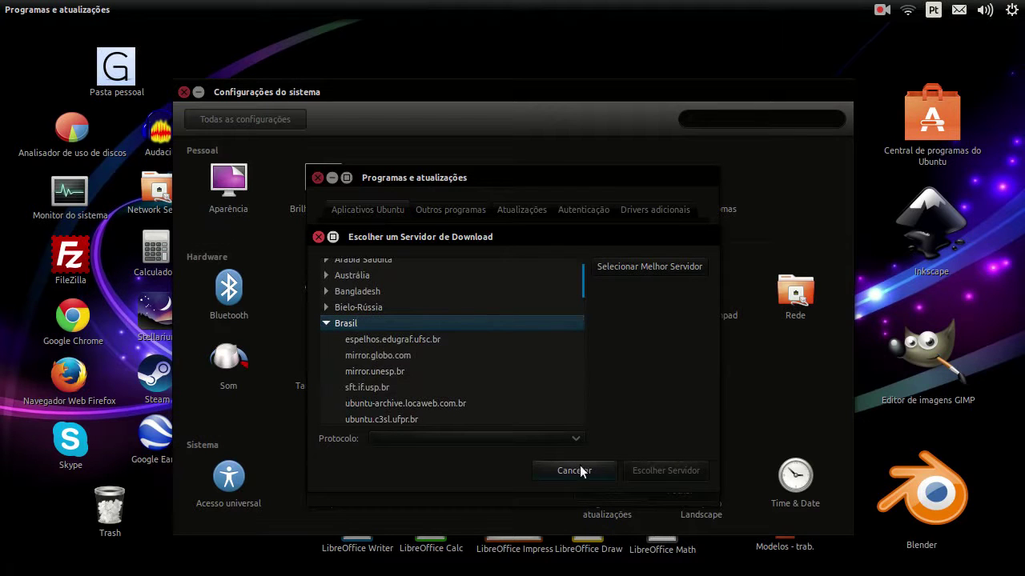
left_click_drag(381, 236, 392, 260)
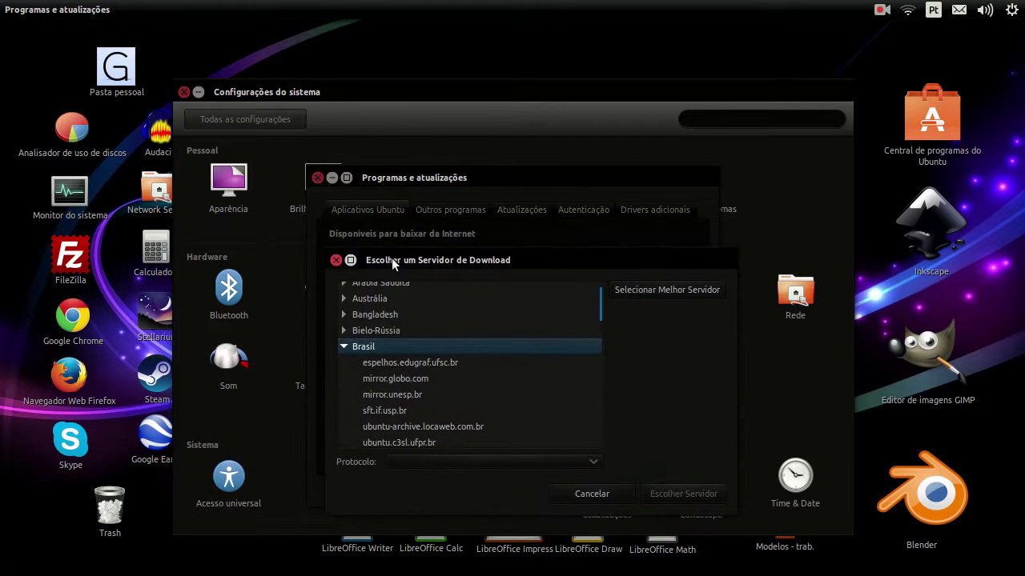
left_click(336, 260)
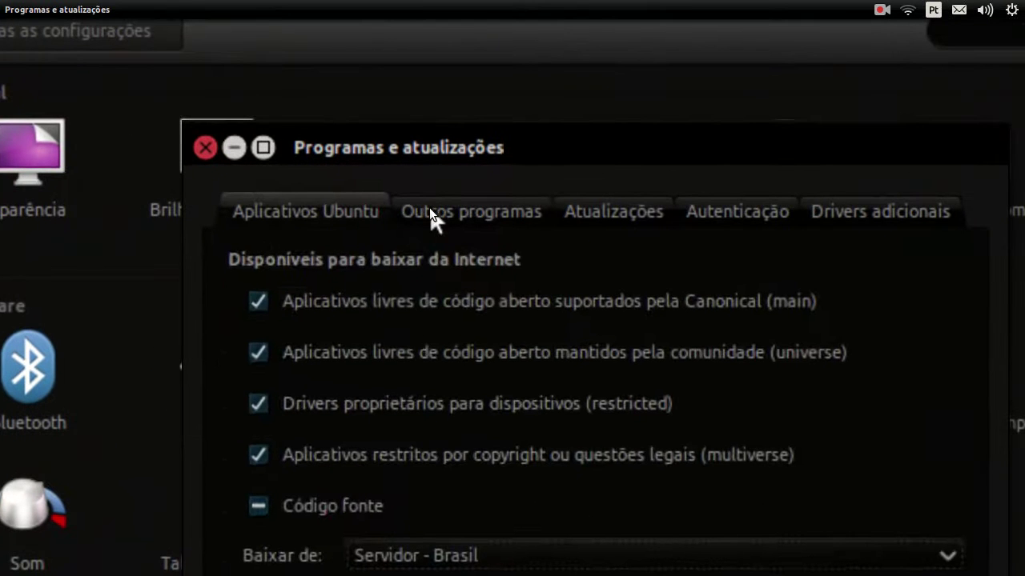
Try to disable the Steam precise (Código Fonte) repository among the other software sources, dismissing the authentication request.
left_click(430, 209)
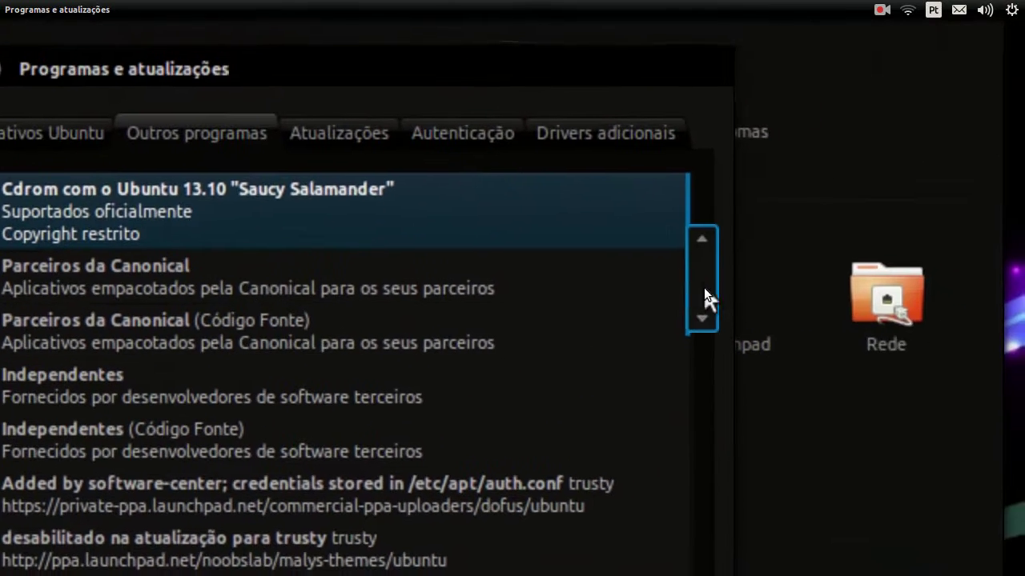
left_click_drag(704, 296, 703, 441)
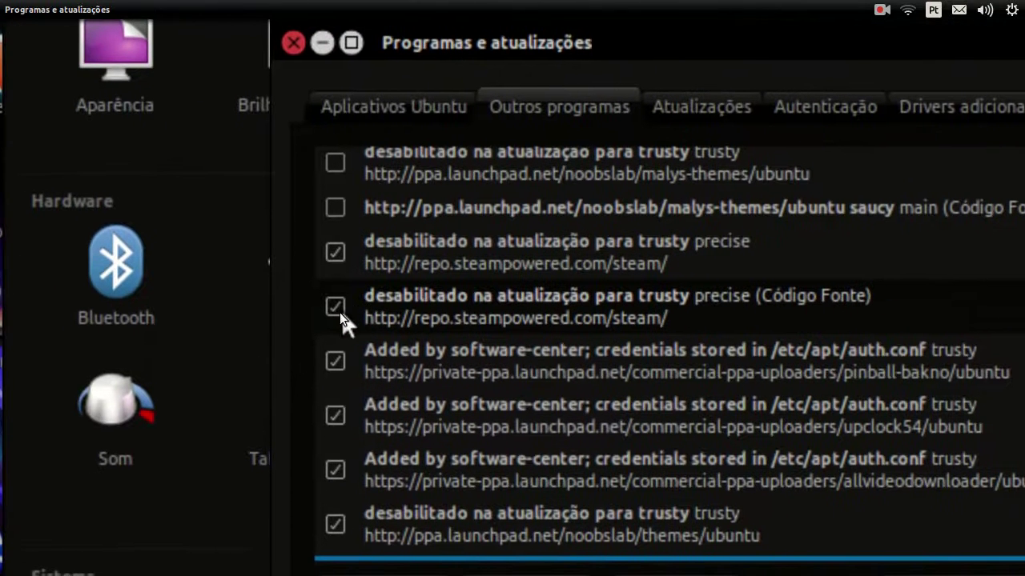
left_click(336, 308)
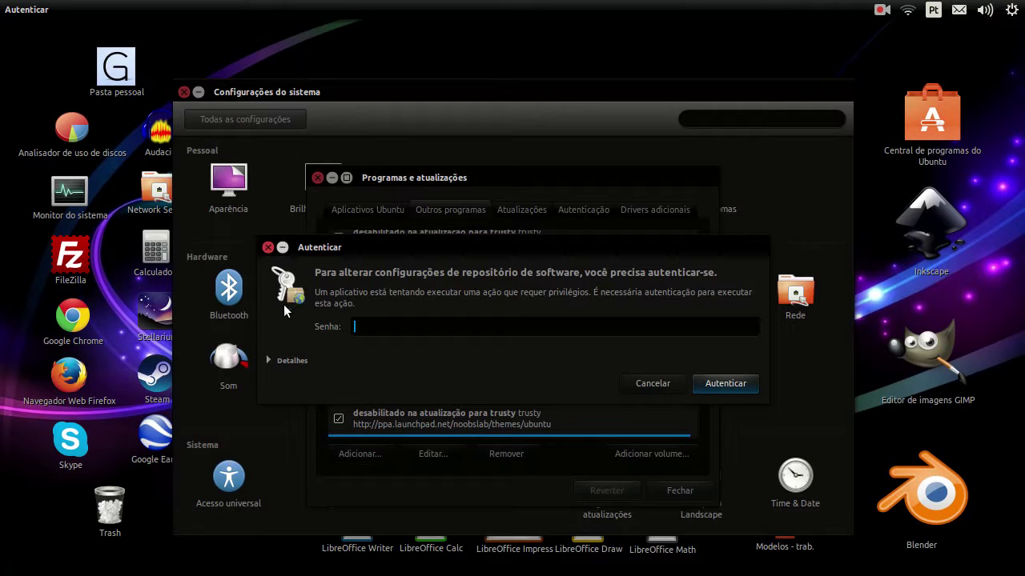
left_click(268, 247)
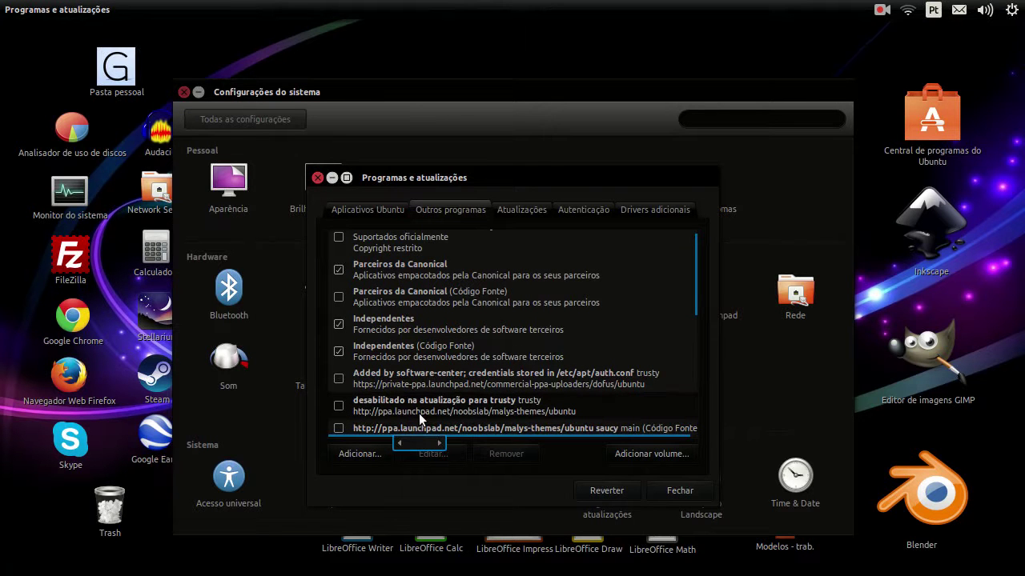
Look through the complete list of other software sources to check which repositories are enabled.
scroll(418, 413, "down", 8)
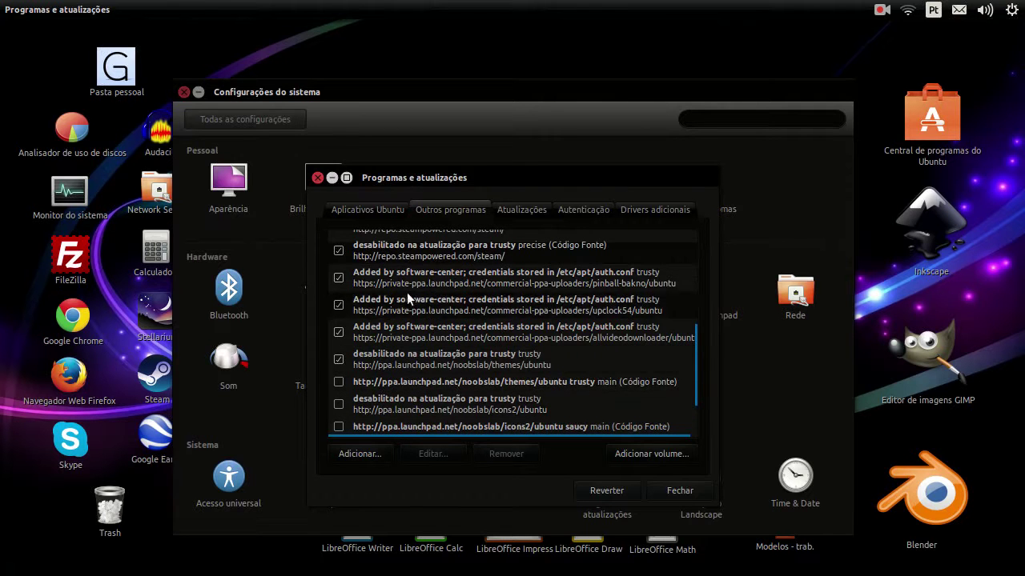
scroll(413, 352, "down", 3)
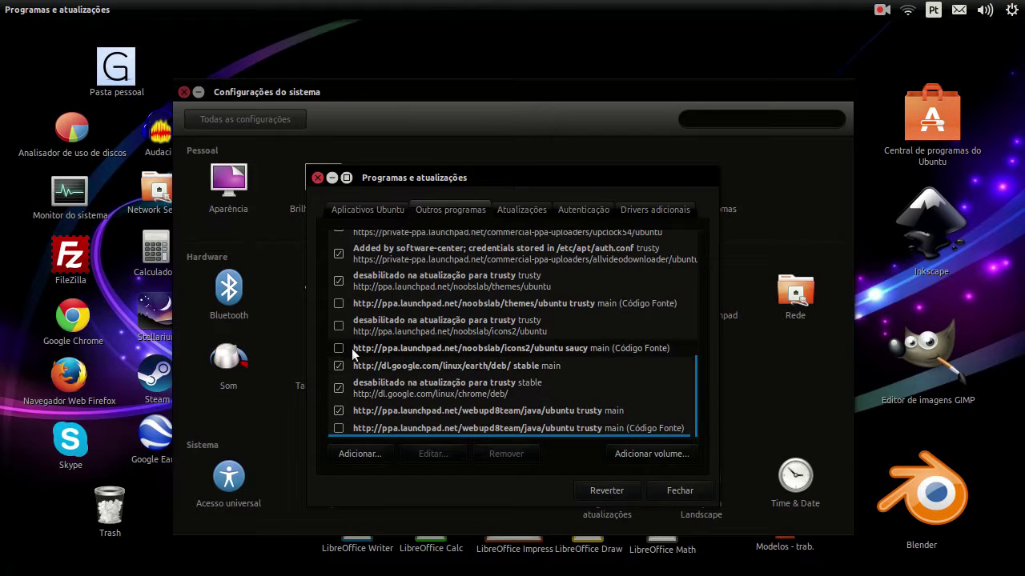
mouse_move(704, 413)
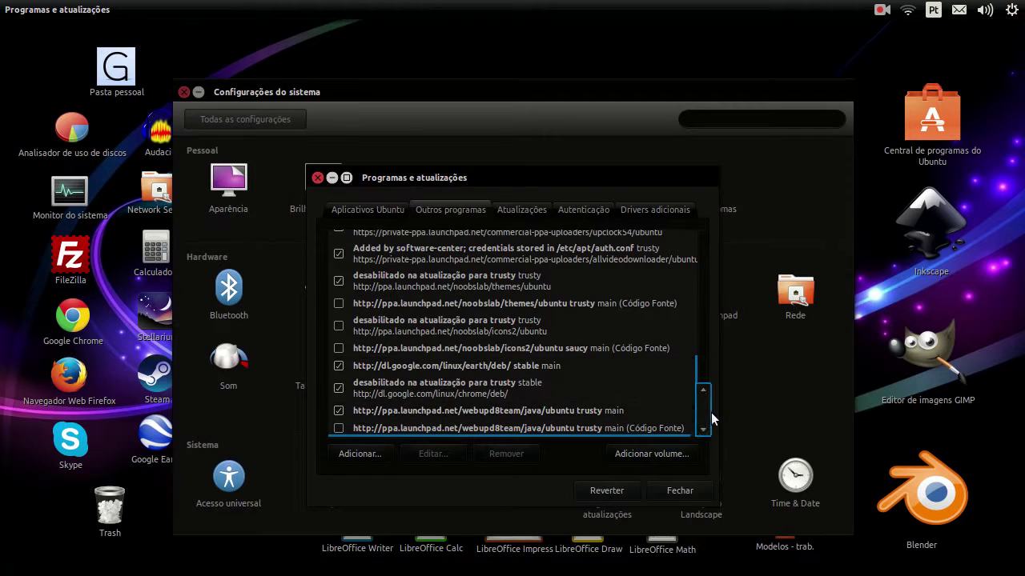
left_click_drag(703, 411, 691, 276)
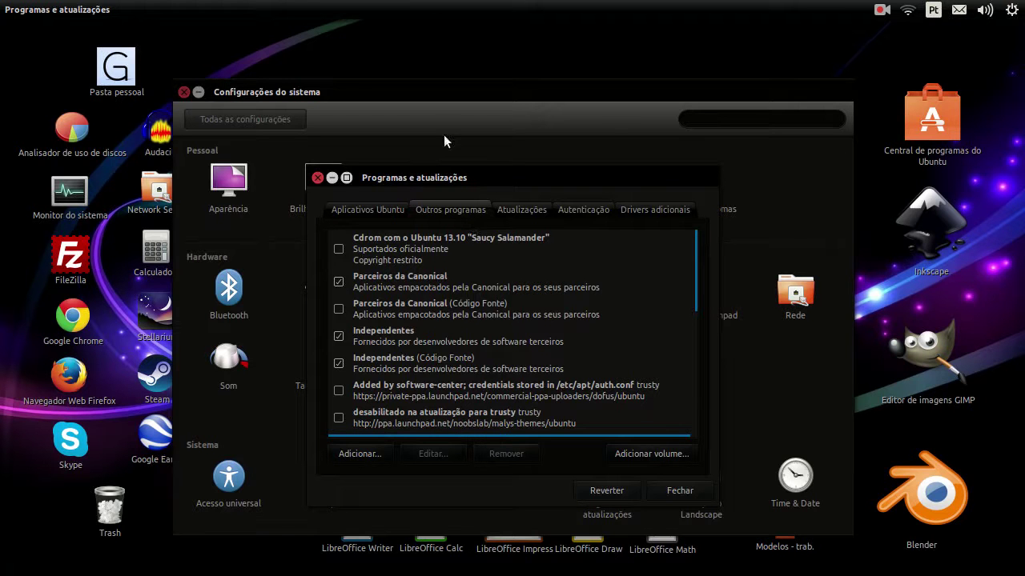
scroll(529, 301, "down", 1)
scroll(524, 307, "down", 5)
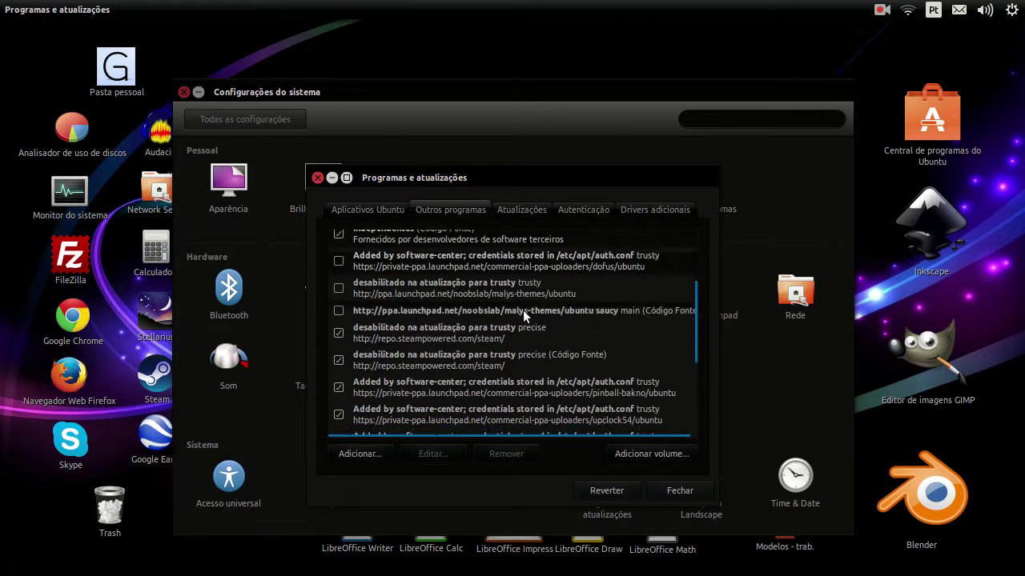
scroll(522, 310, "up", 6)
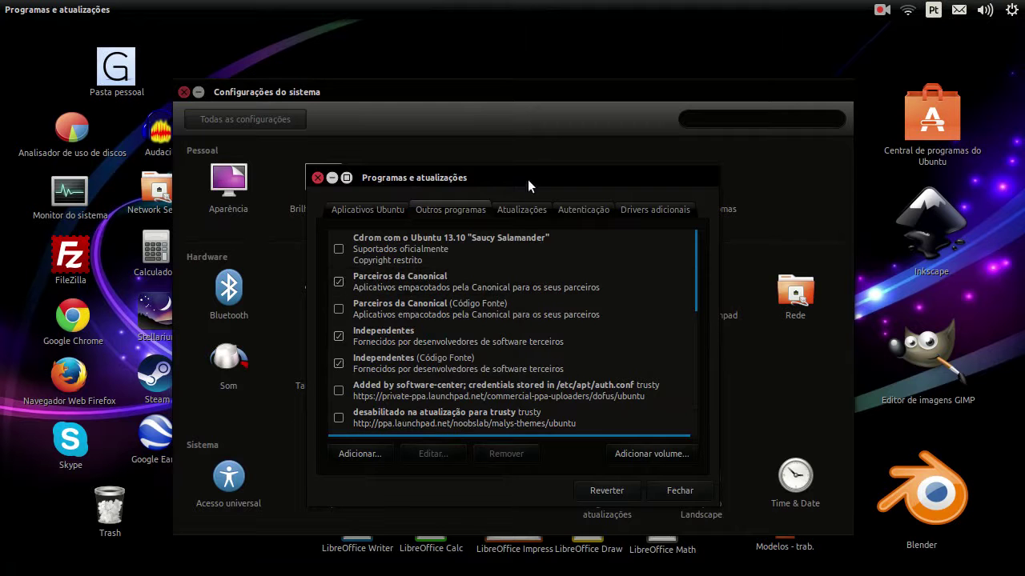
In the update settings, set automatic update checks to Diariamente and security updates to Exibir imediatamente.
left_click(532, 207)
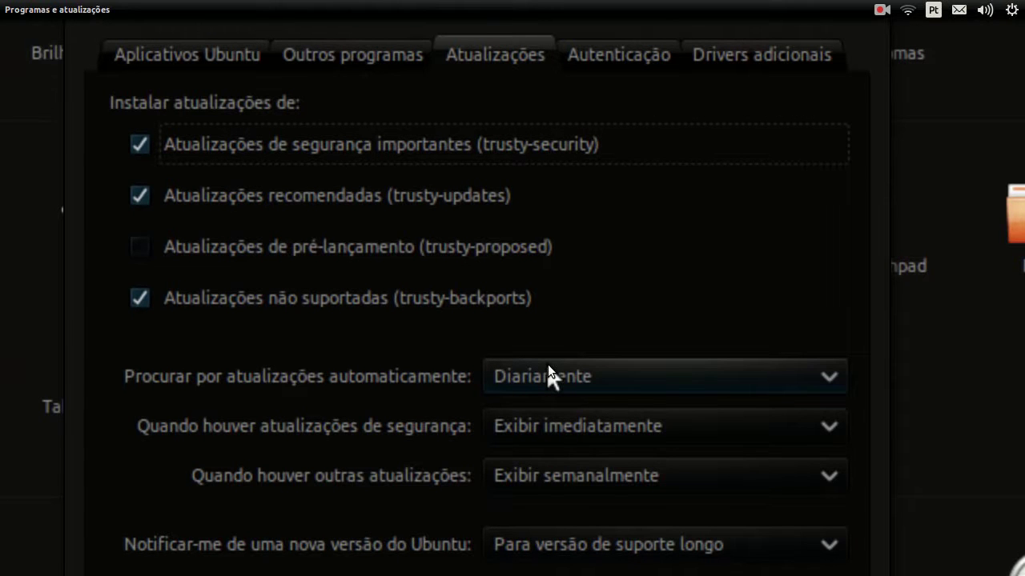
left_click(547, 370)
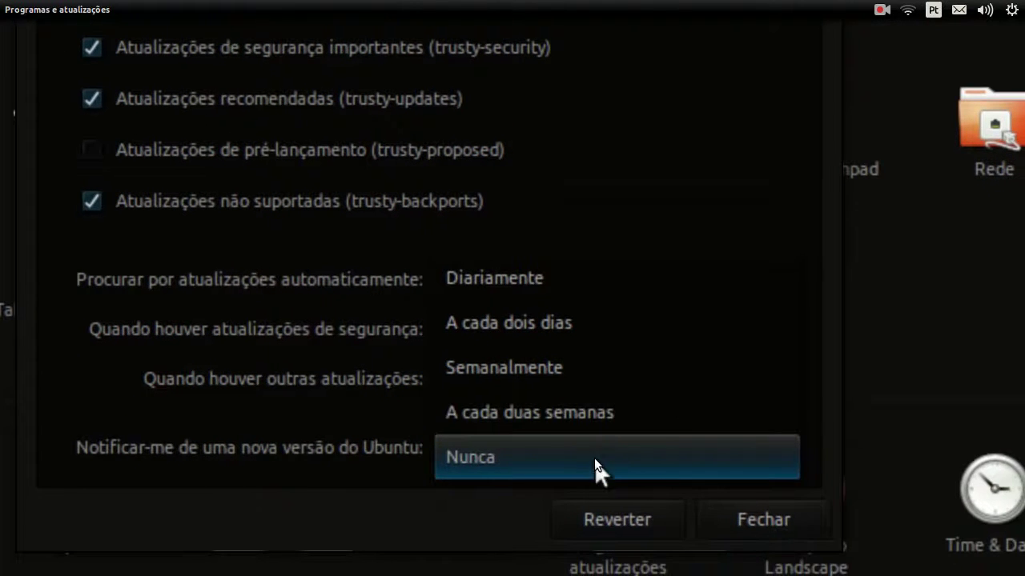
left_click(481, 370)
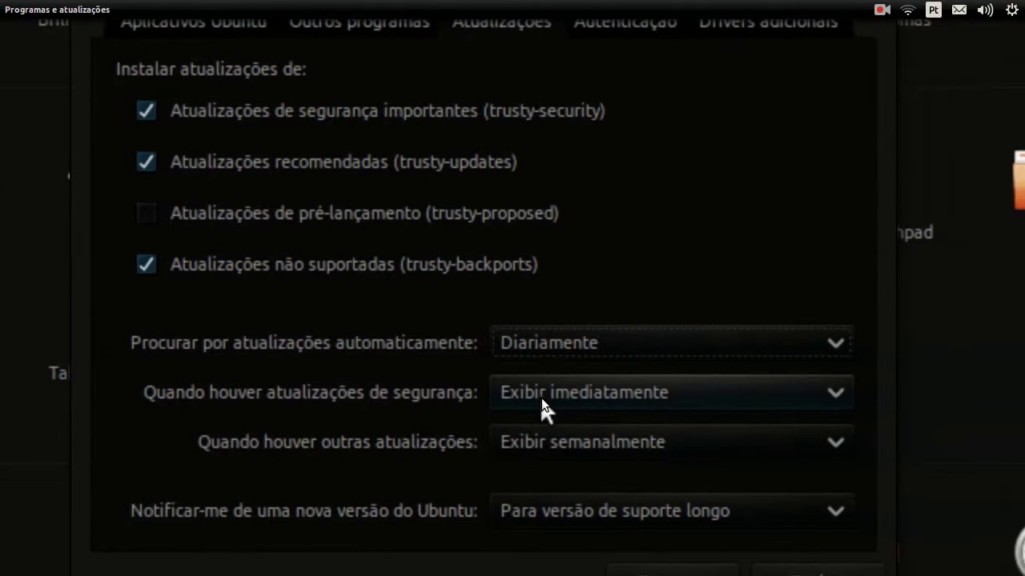
left_click(541, 397)
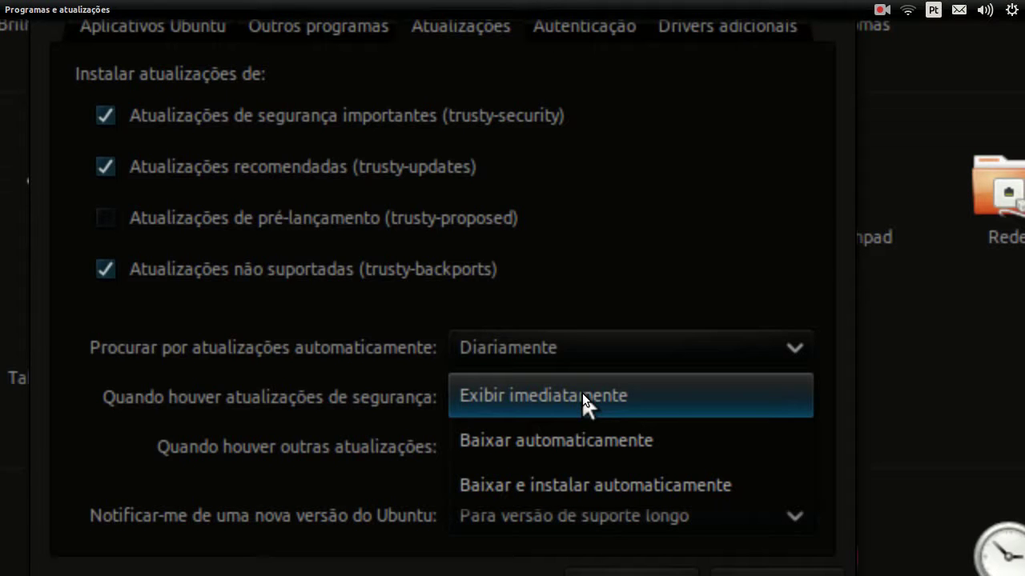
left_click(582, 393)
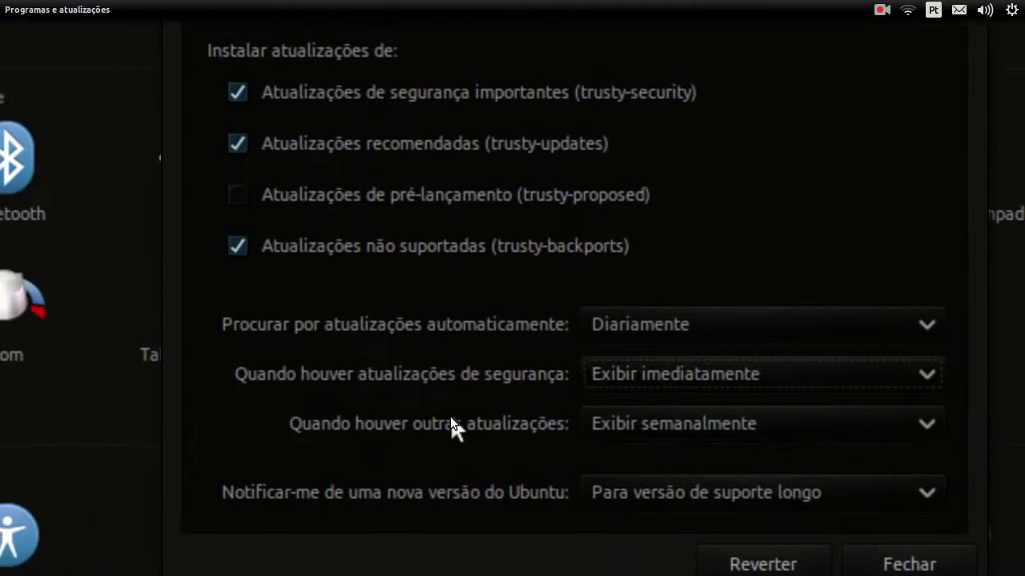
Set other updates to Exibir imediatamente and new Ubuntu version notifications to Para versão de suporte longo.
left_click(561, 433)
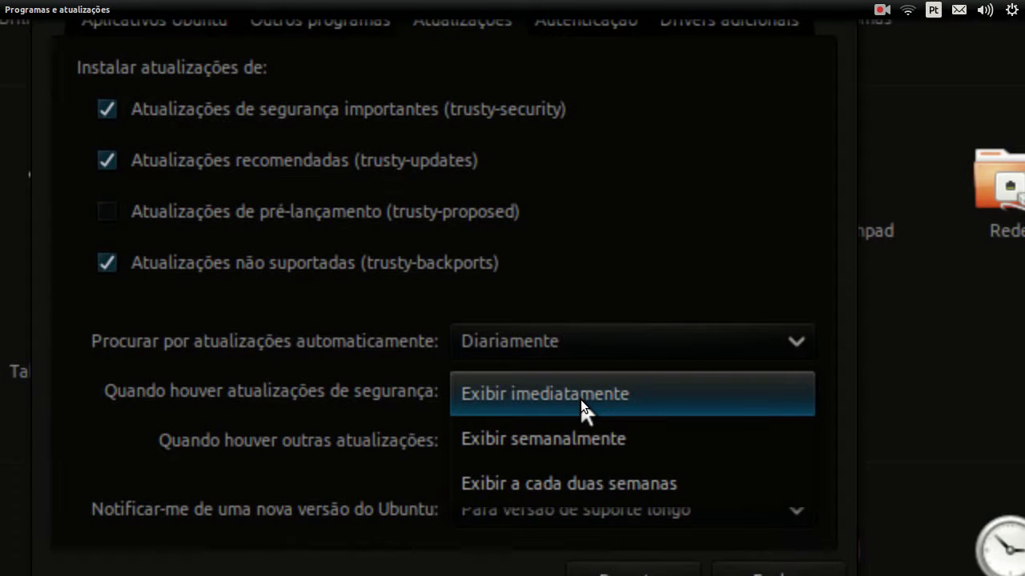
left_click(580, 399)
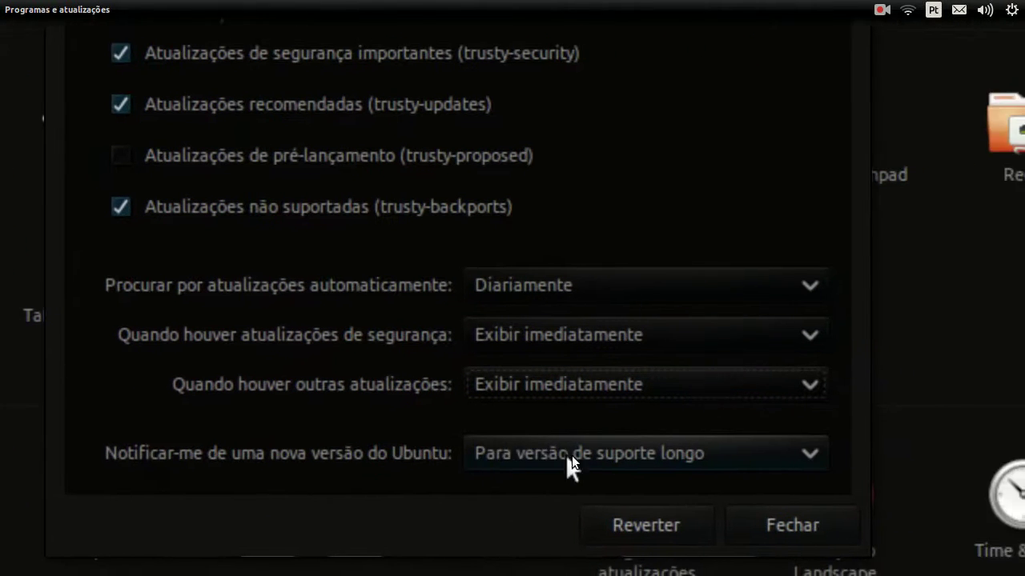
left_click(668, 459)
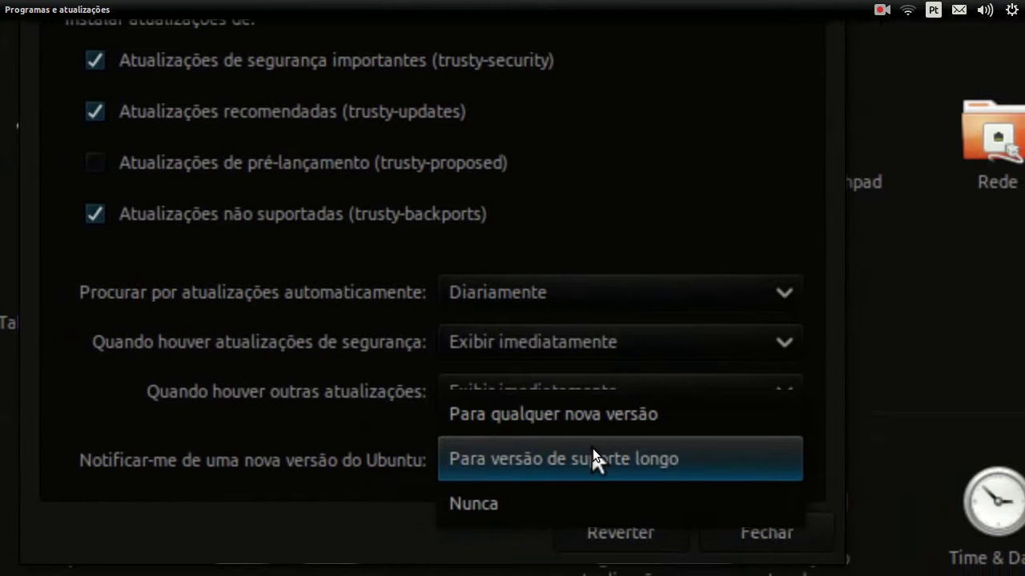
left_click(593, 452)
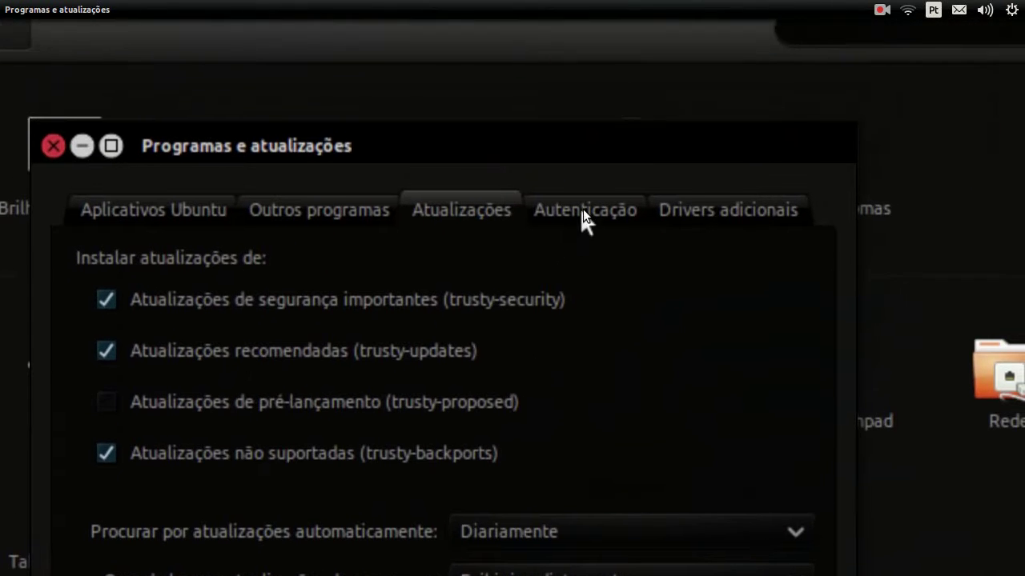
Examine the trusted software provider keys and review the Ubuntu applications, other software and updates settings.
left_click(583, 209)
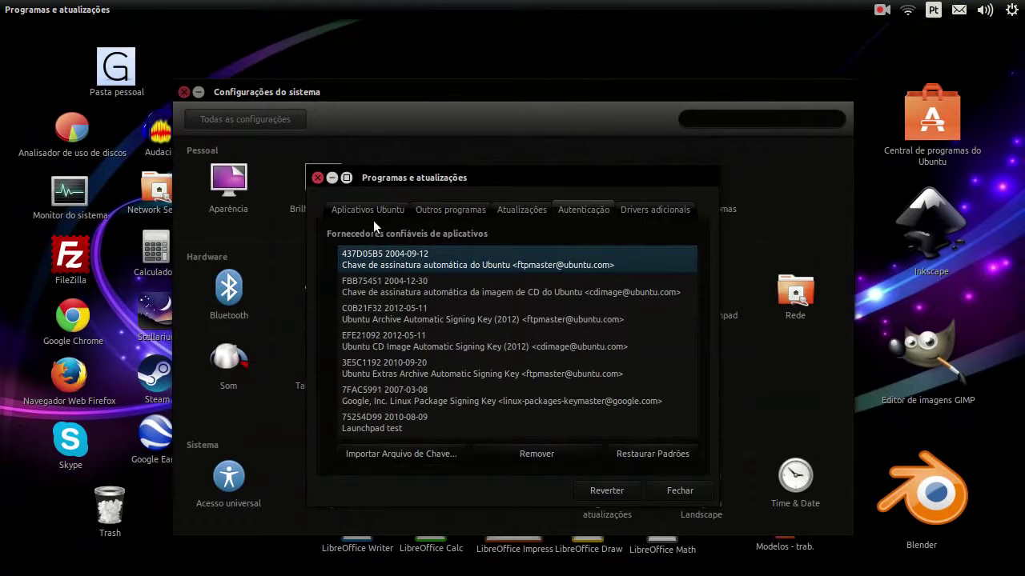
left_click(376, 212)
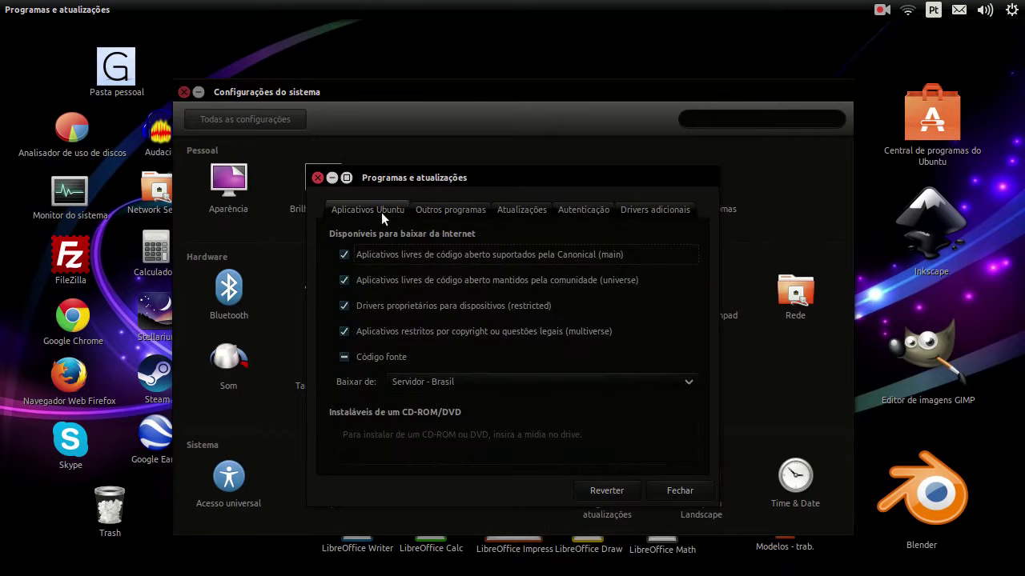
left_click(442, 213)
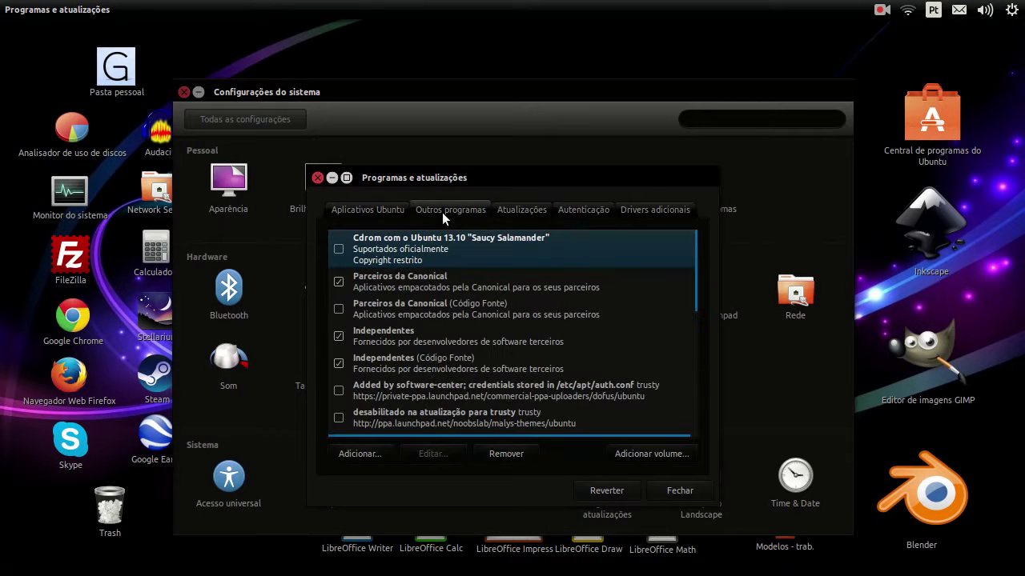
left_click(504, 210)
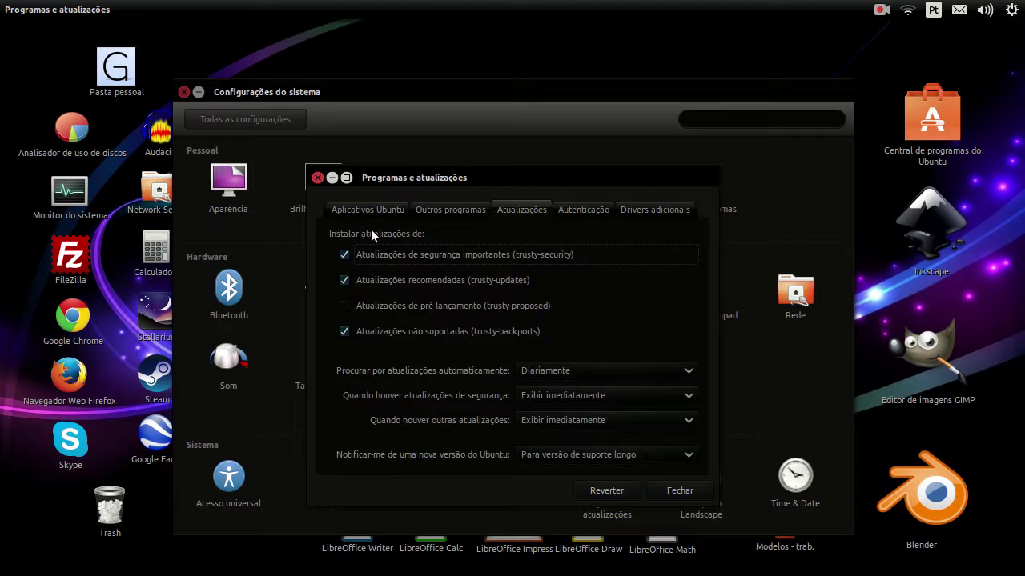
left_click(425, 209)
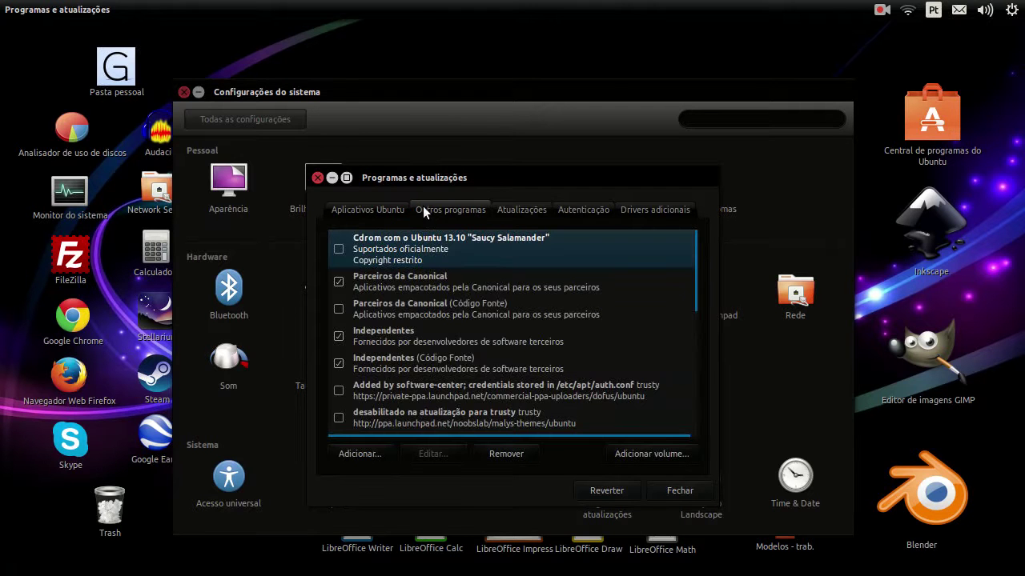
left_click(384, 205)
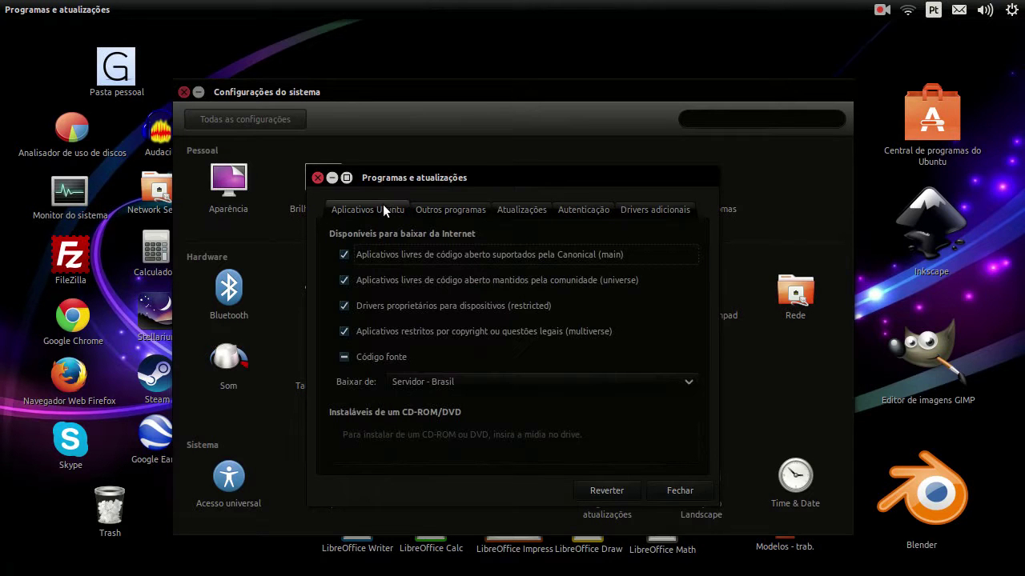